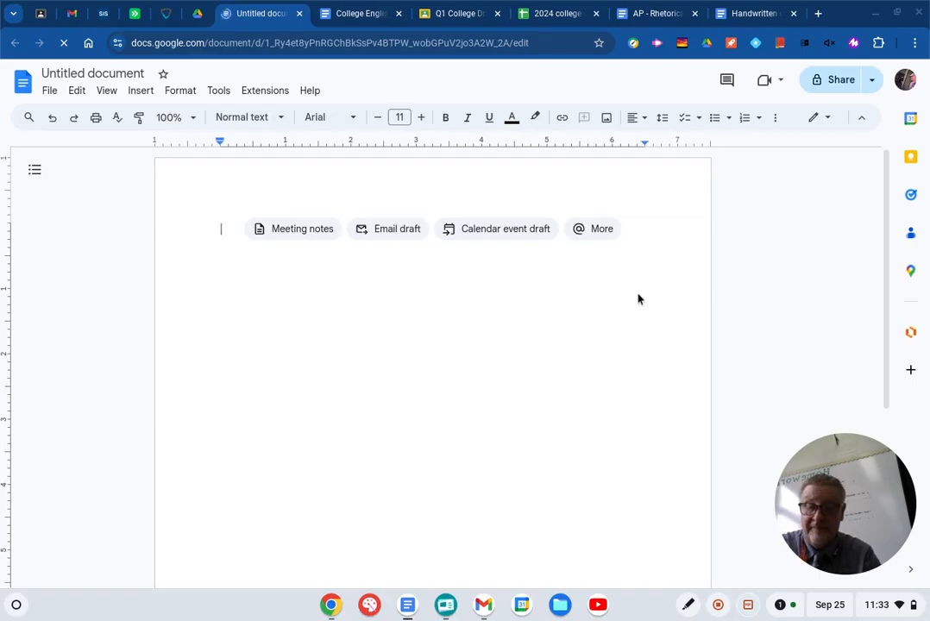
- Enter the heading "Rhetorical Analysis Opening Template" on the first line and leave a blank line below it
type("Rhetorical")
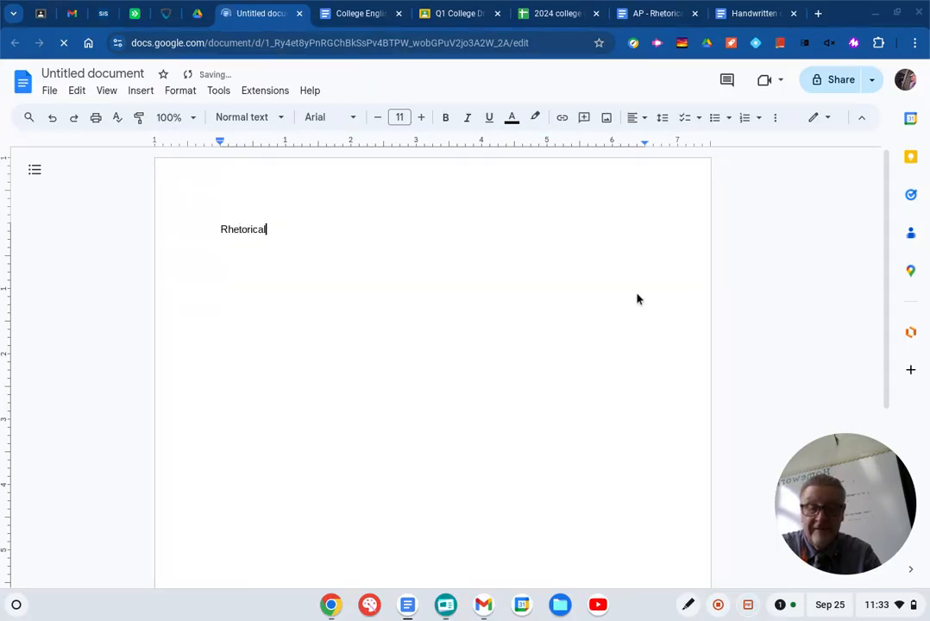
type(" Analysis ")
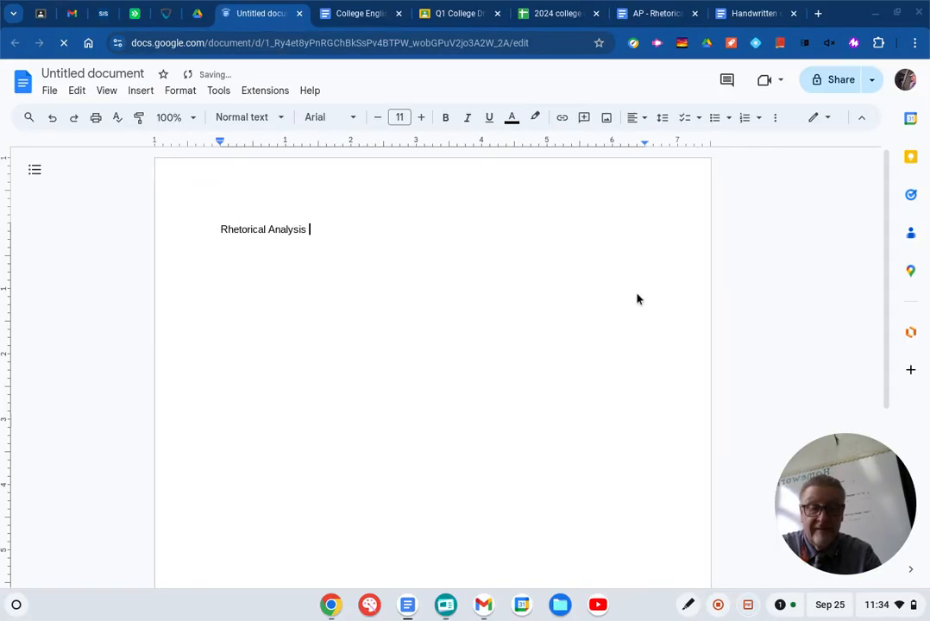
type("Opening T")
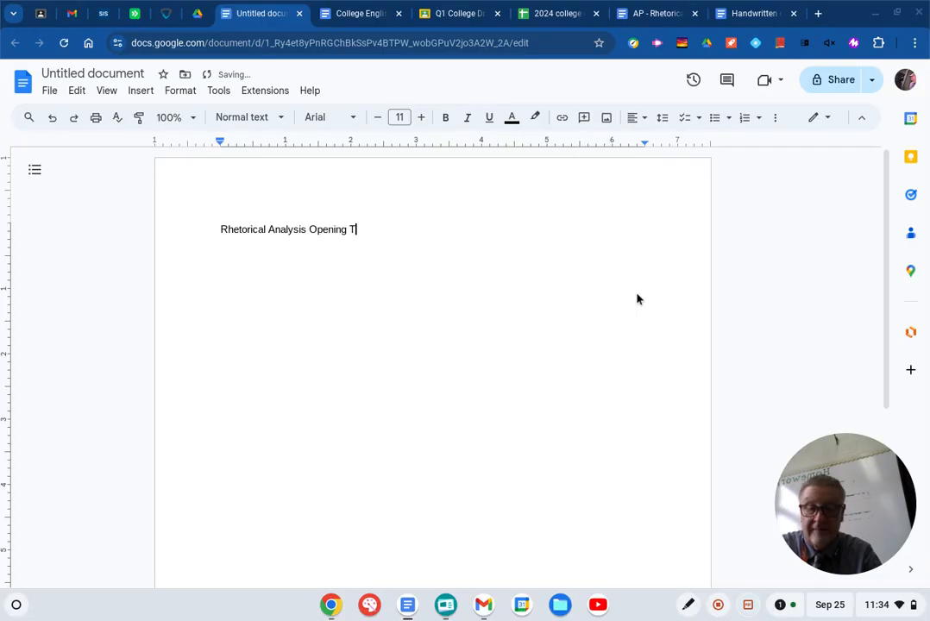
type("empla")
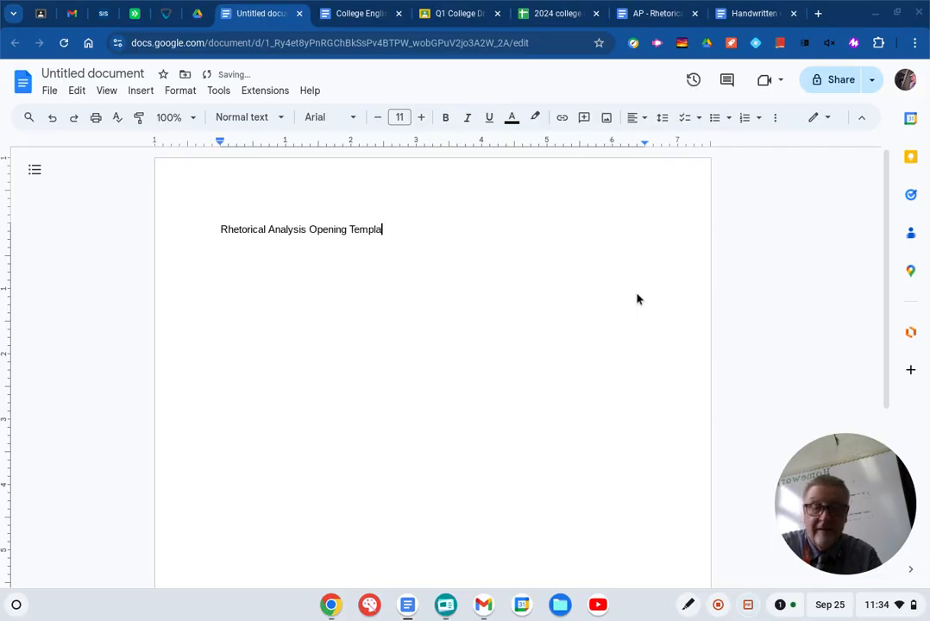
type("te")
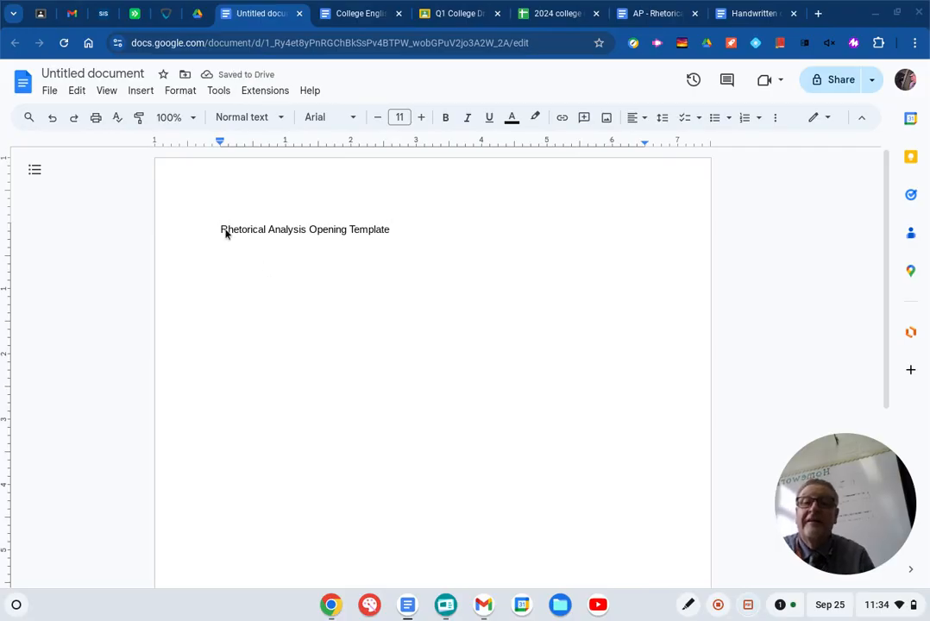
key("Return")
key("Return")
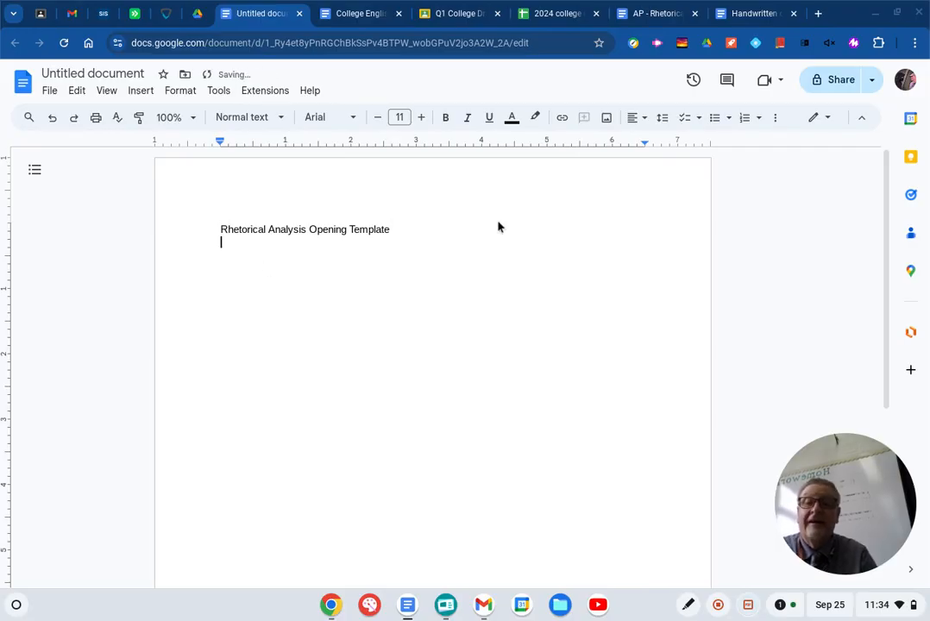
- Set the font to Georgia below the heading and insert a table with 2 columns and 5 rows there
left_click(353, 117)
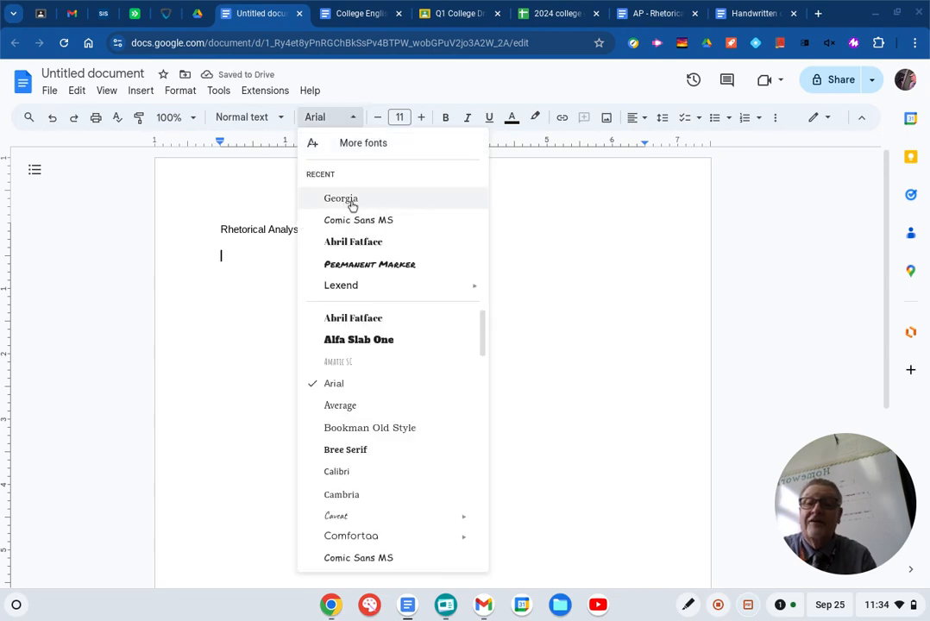
left_click(349, 201)
left_click(140, 90)
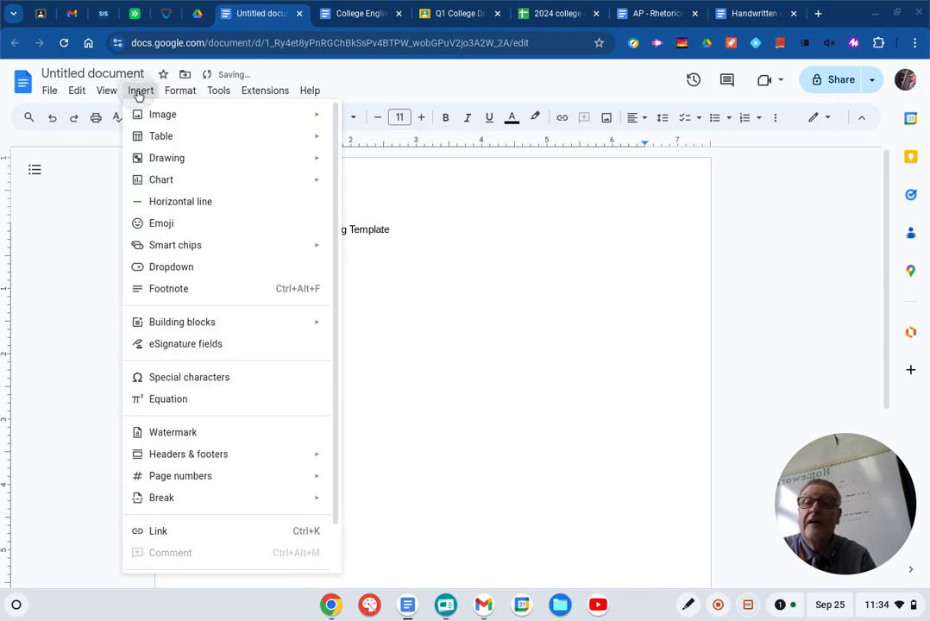
mouse_move(216, 137)
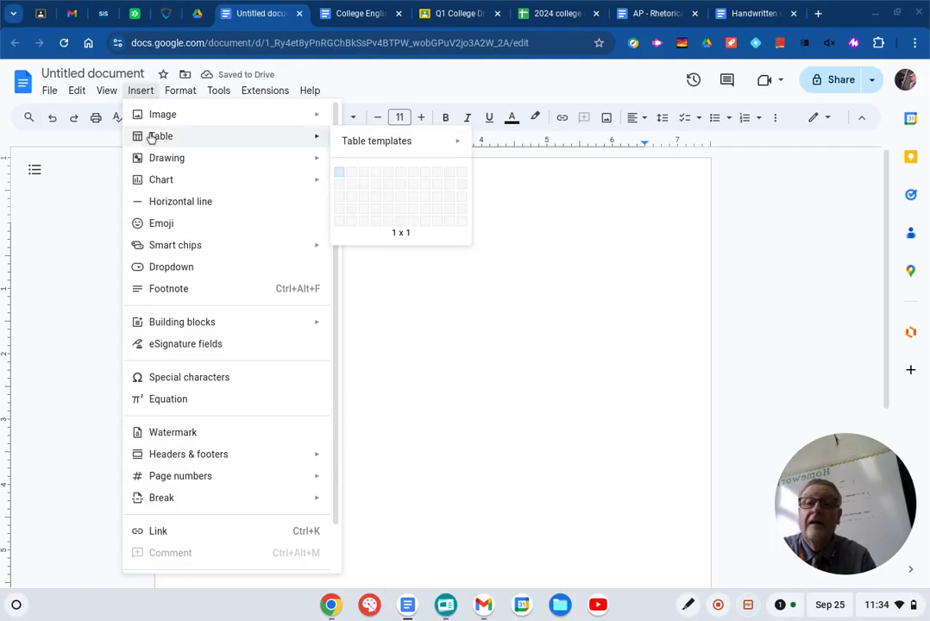
left_click(349, 228)
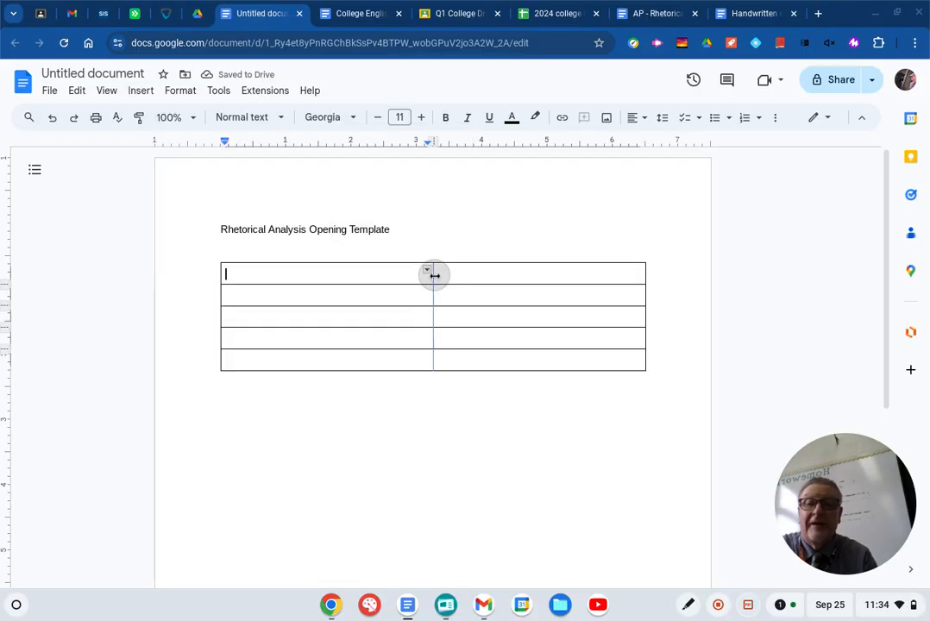
- Narrow the table's first column to about 0.75 inch and enter "1." in its first row
left_click_drag(434, 275, 271, 278)
left_click(238, 274)
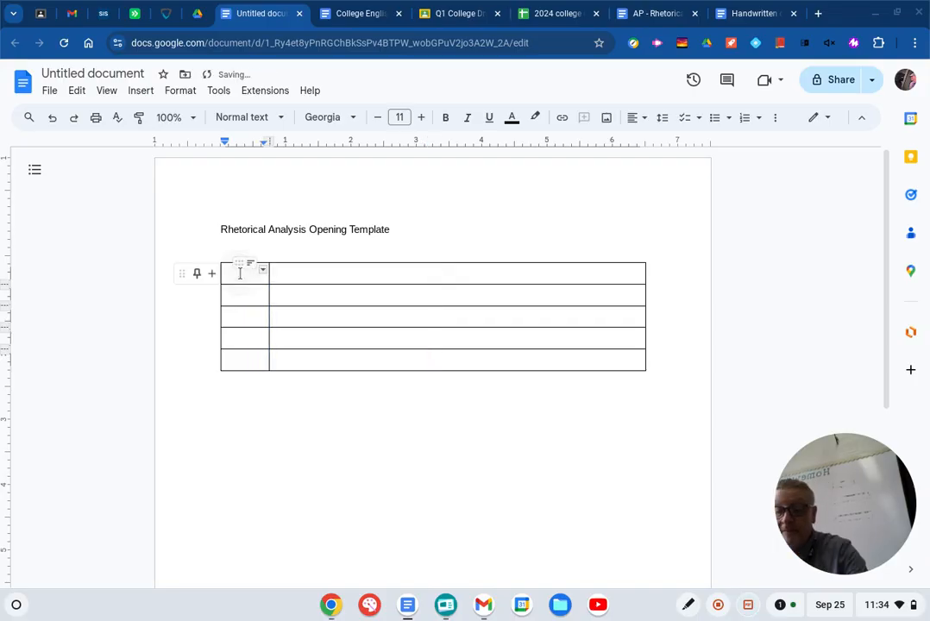
type("1.")
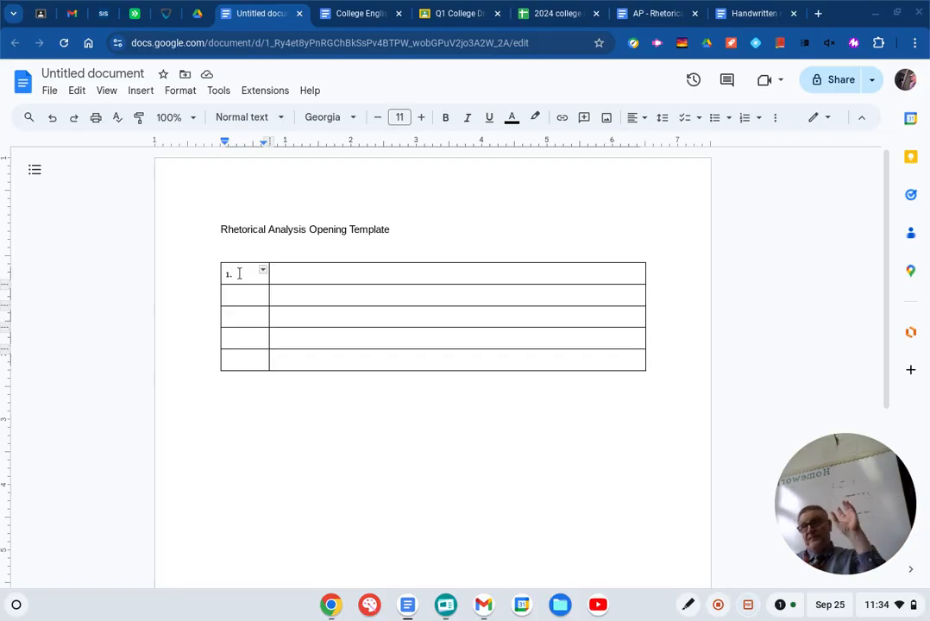
- Fill the first row's second cell with "Contextualize: author, title, additional info."
left_click(282, 275)
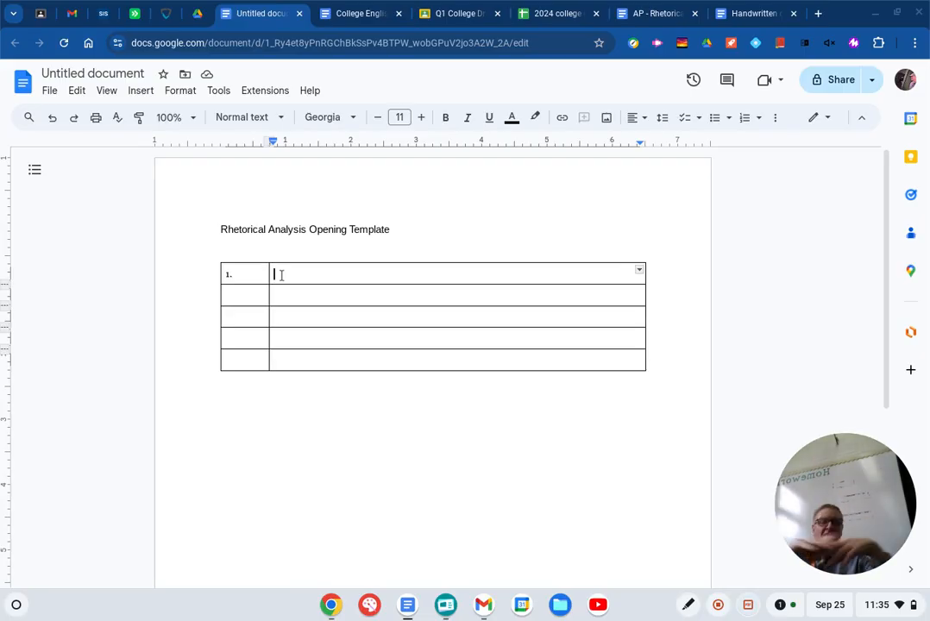
type("Con")
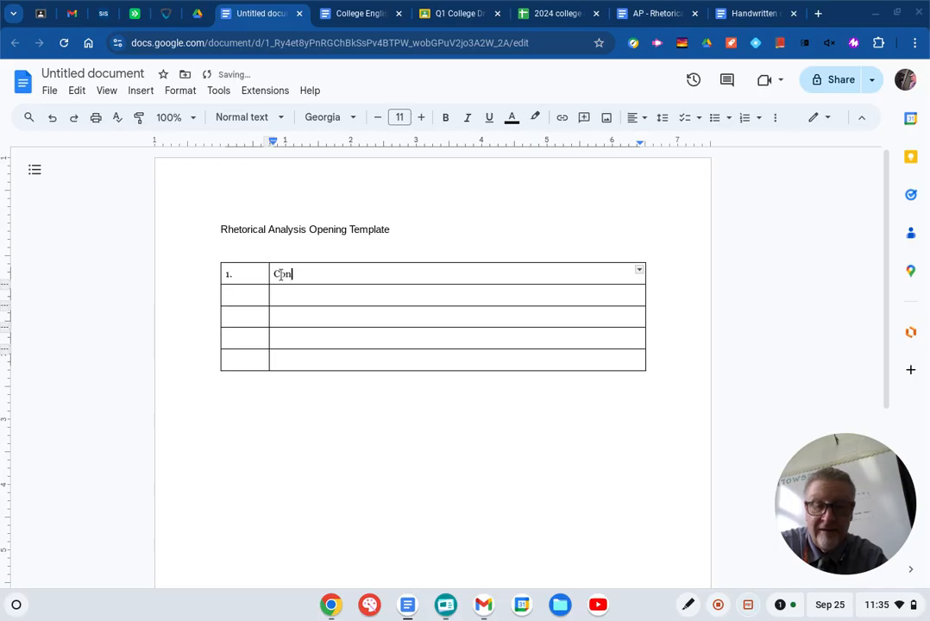
type("textual")
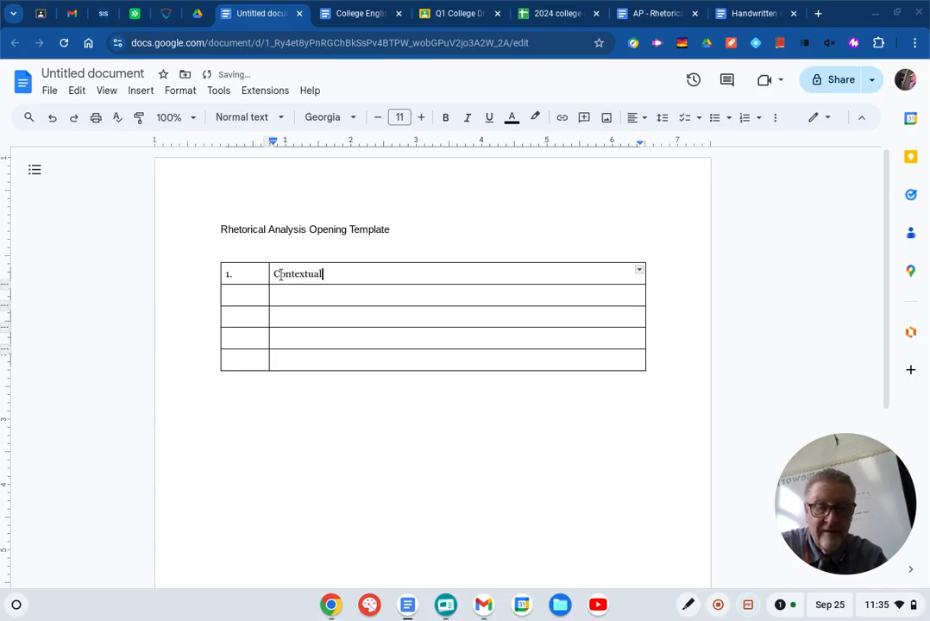
type("ize:")
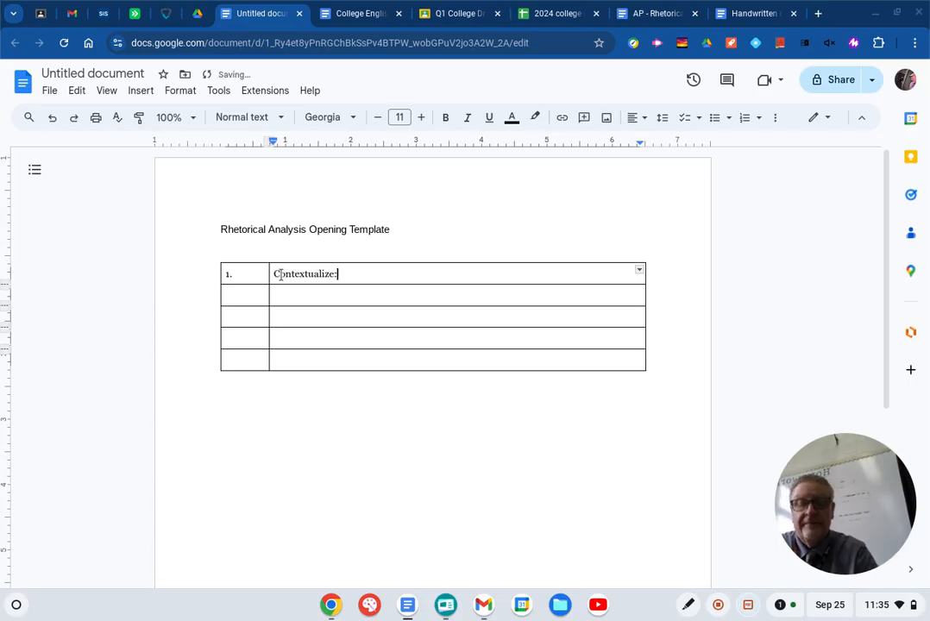
type(" au")
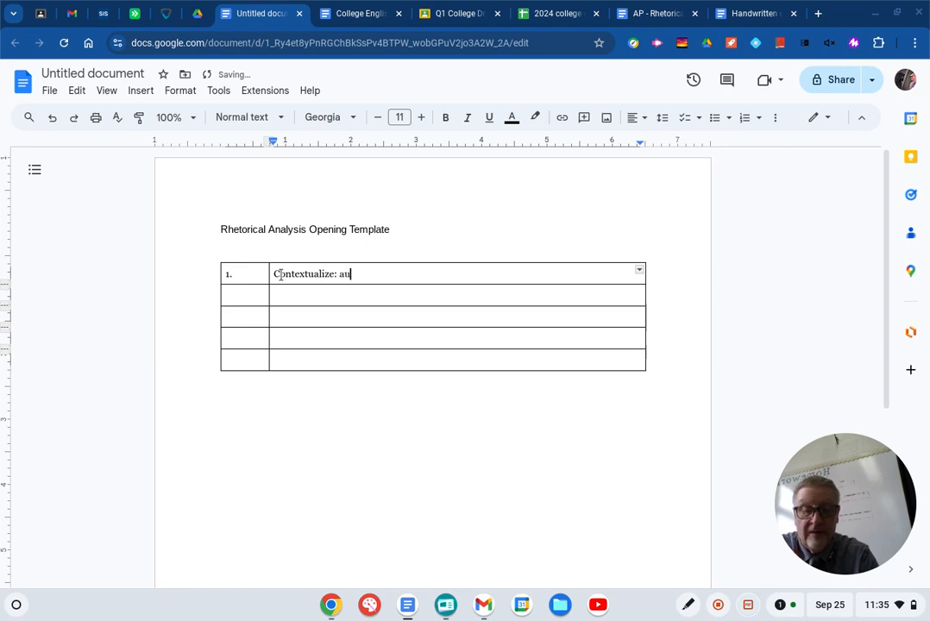
type("thor,")
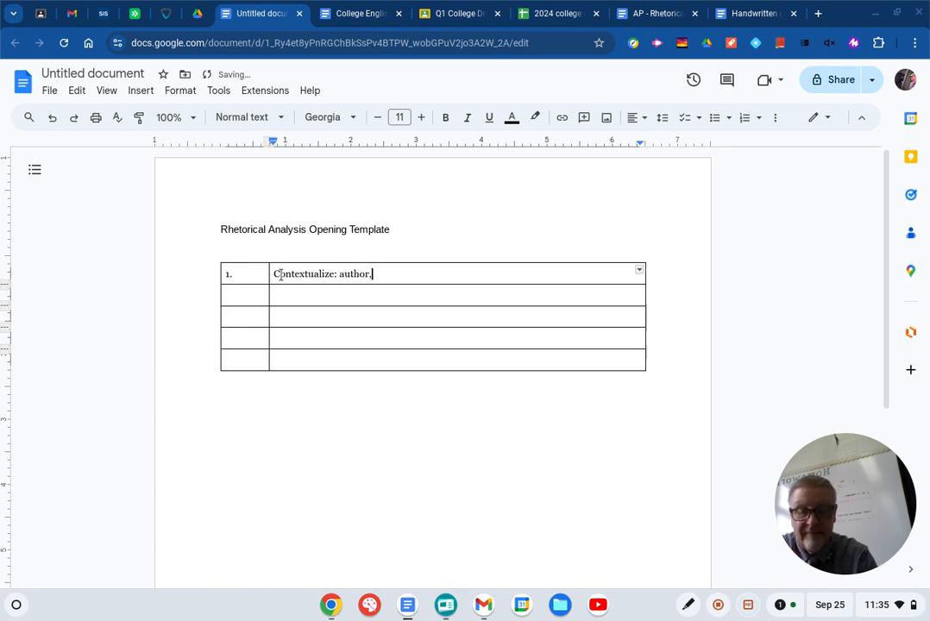
type(" t")
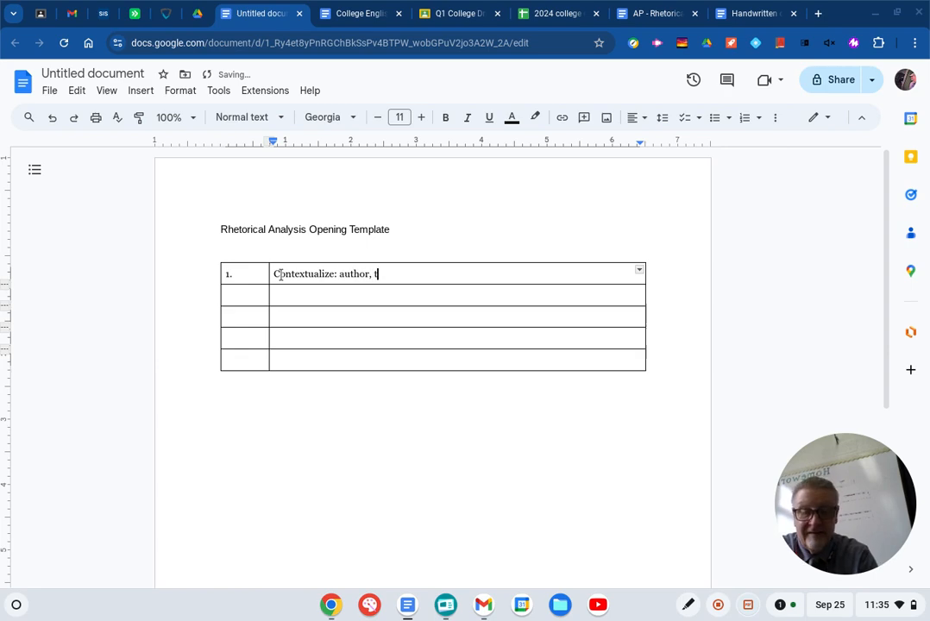
type("iele")
key("BackSpace")
key("BackSpace")
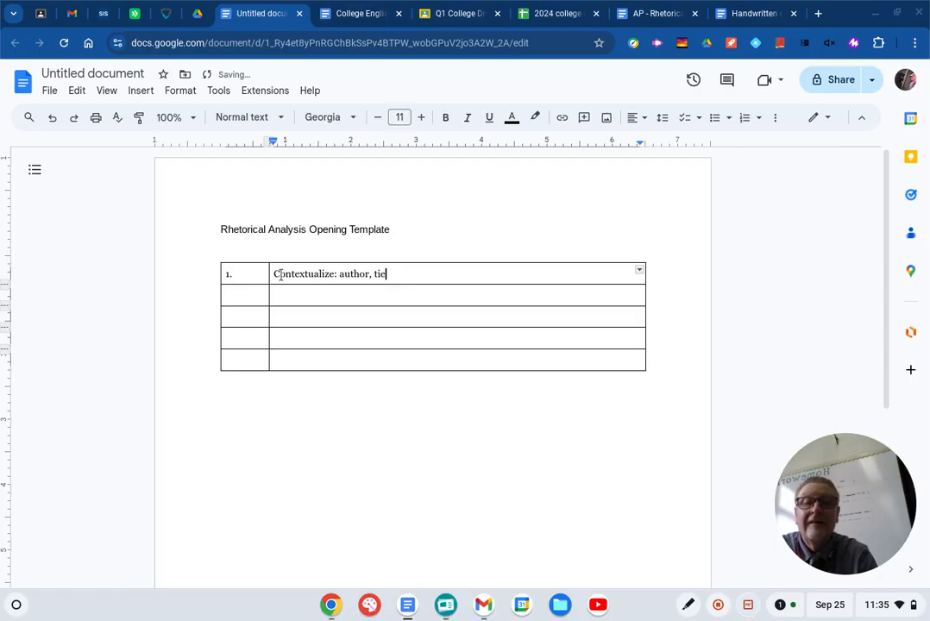
key("BackSpace")
type("tle")
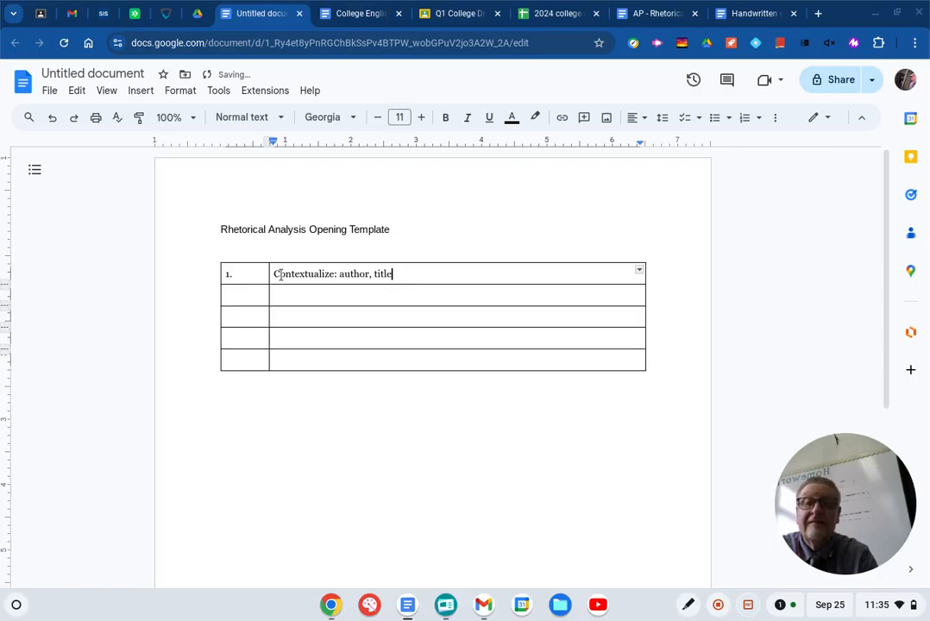
type(", ")
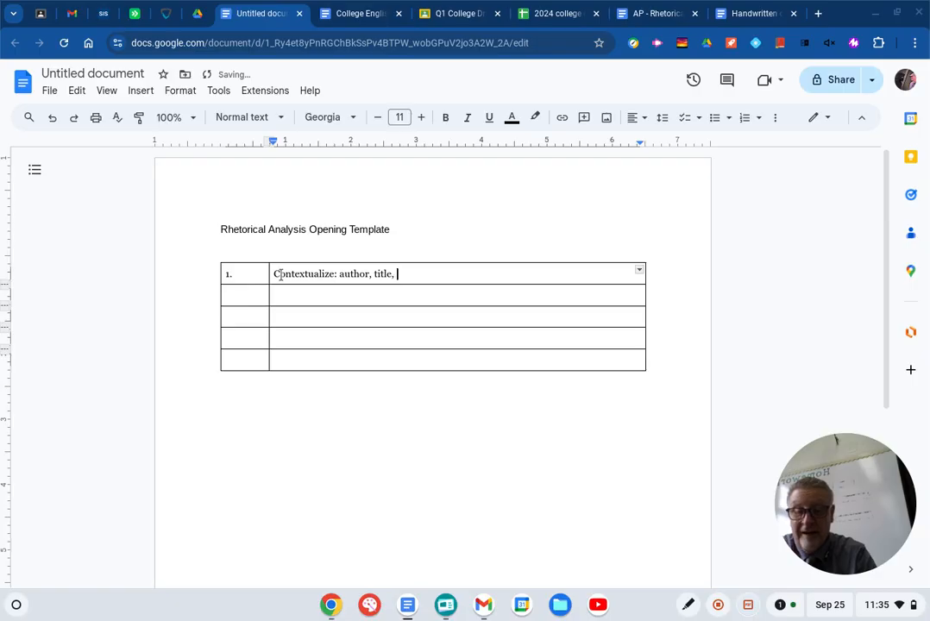
type("adda")
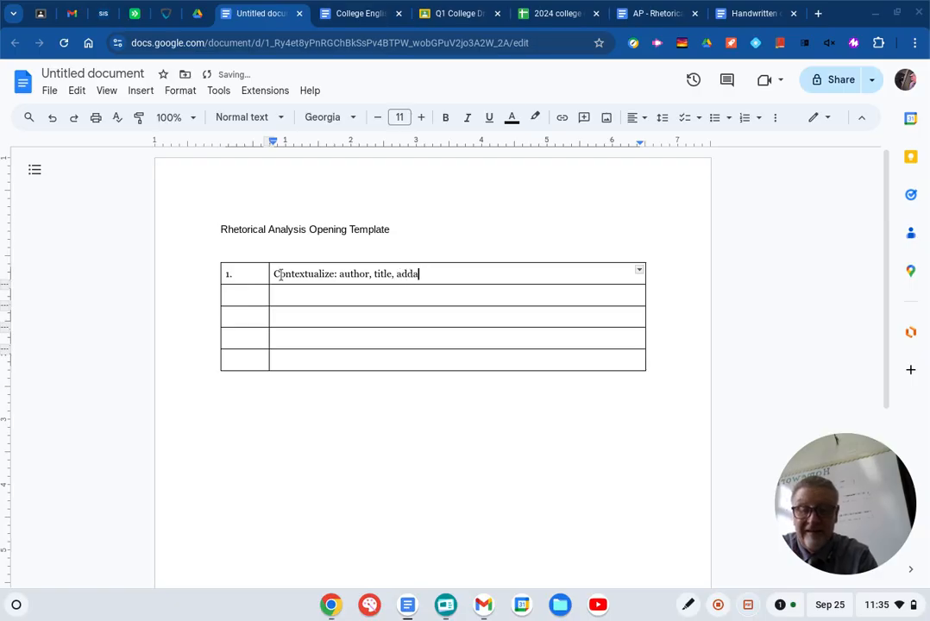
type("ti")
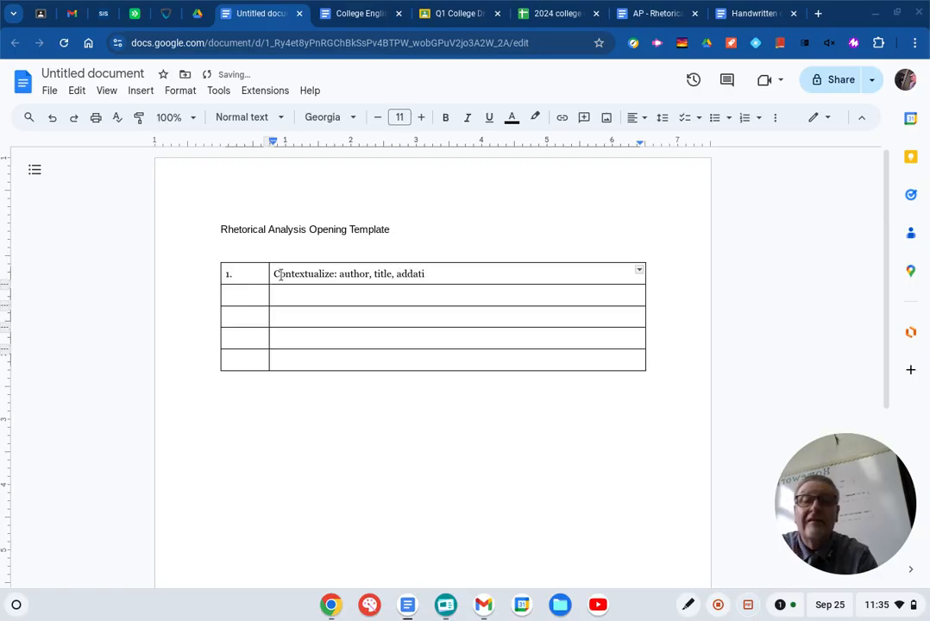
type("onal")
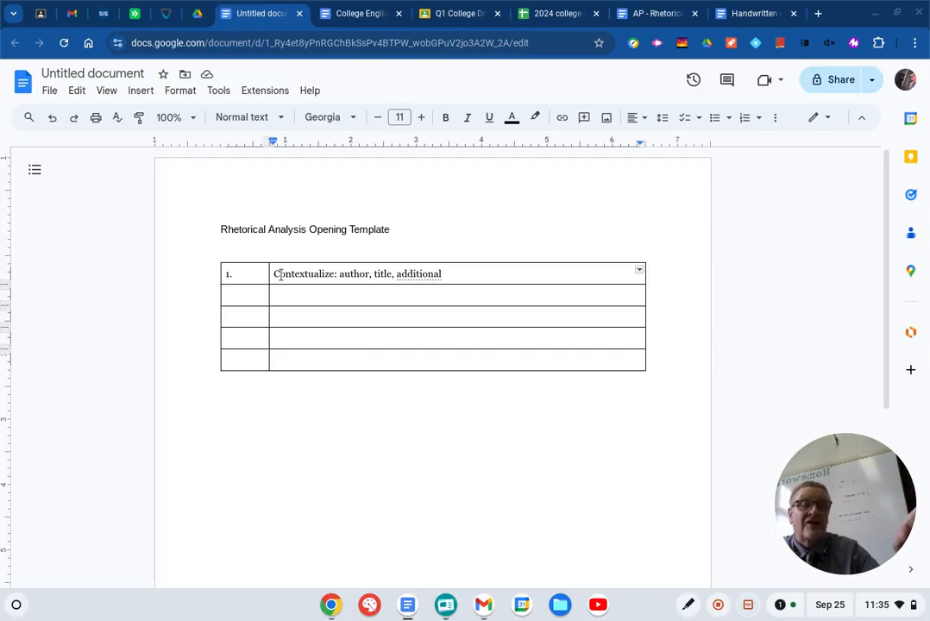
type("infor")
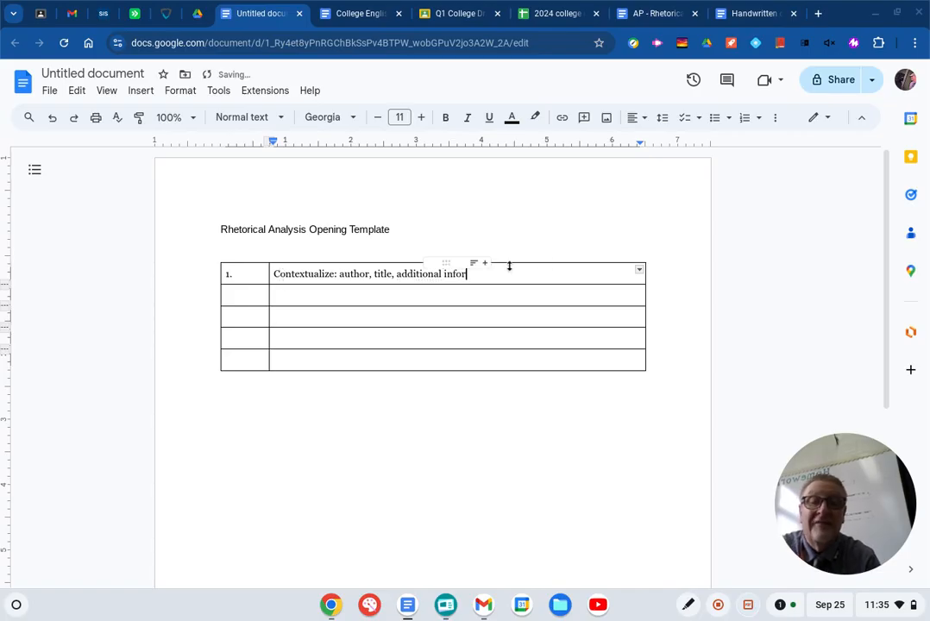
key("BackSpace")
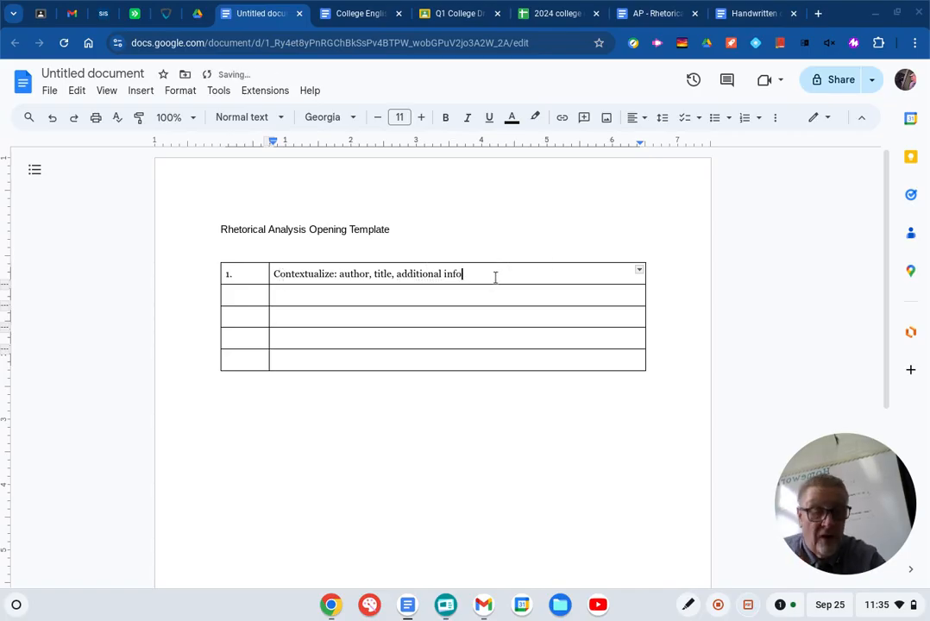
type(".")
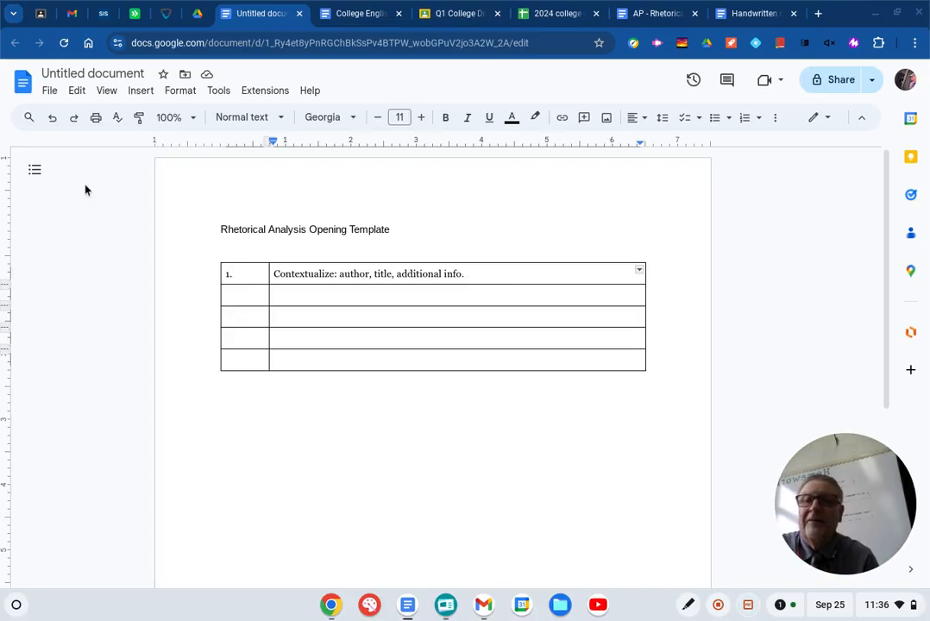
- Name the document "Rhetorical Analysis Opening Template" and return to the page body
left_click(99, 75)
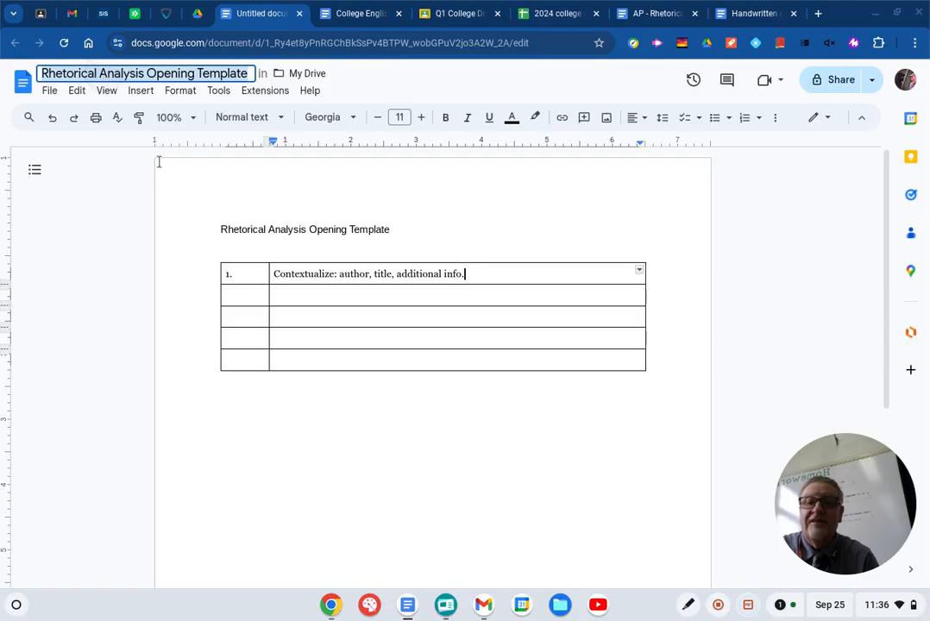
left_click(207, 244)
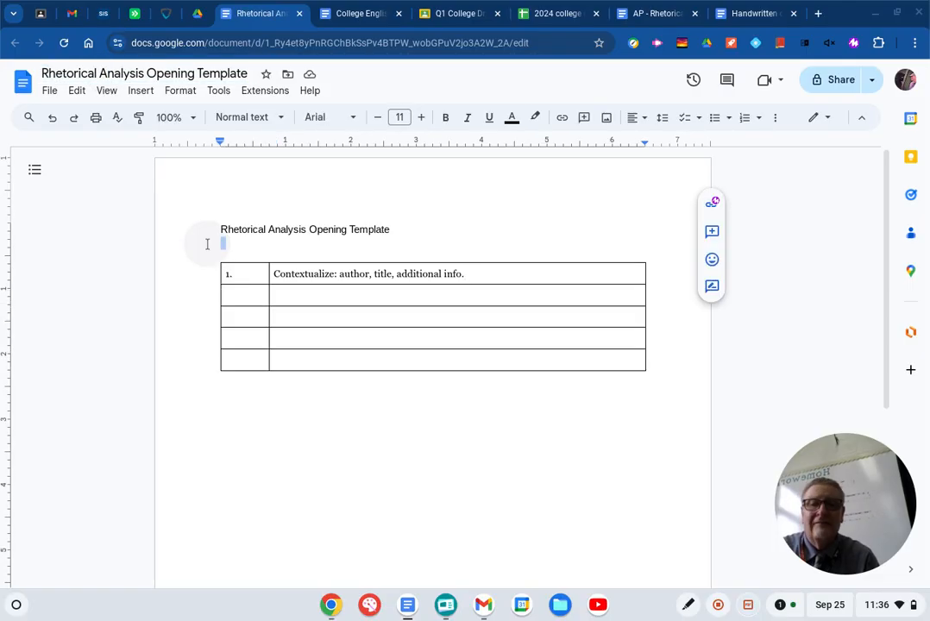
left_click(409, 253)
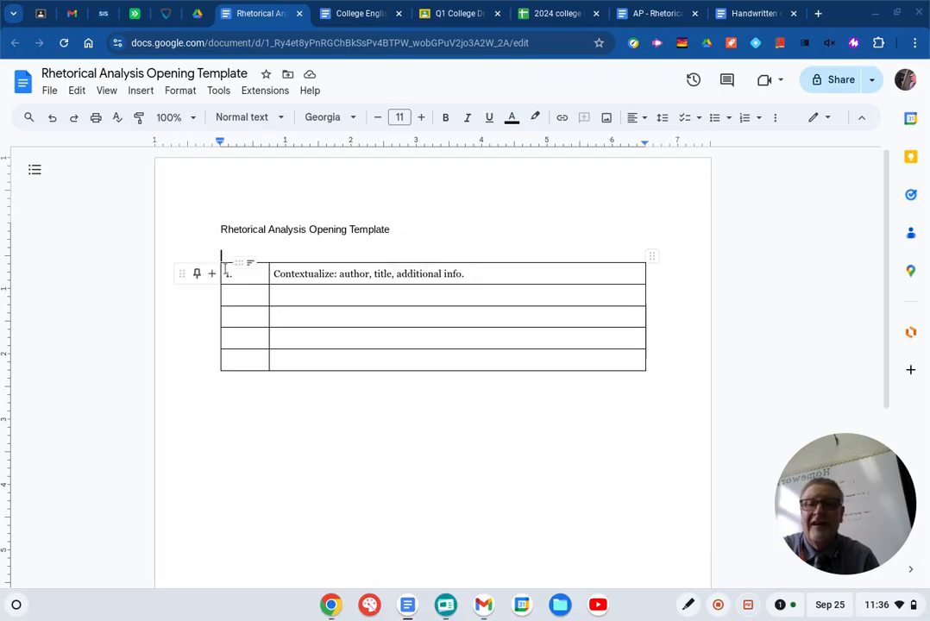
- Set the font size of the whole table to 24 and place the cursor in the second row's first cell
left_click_drag(222, 272, 421, 362)
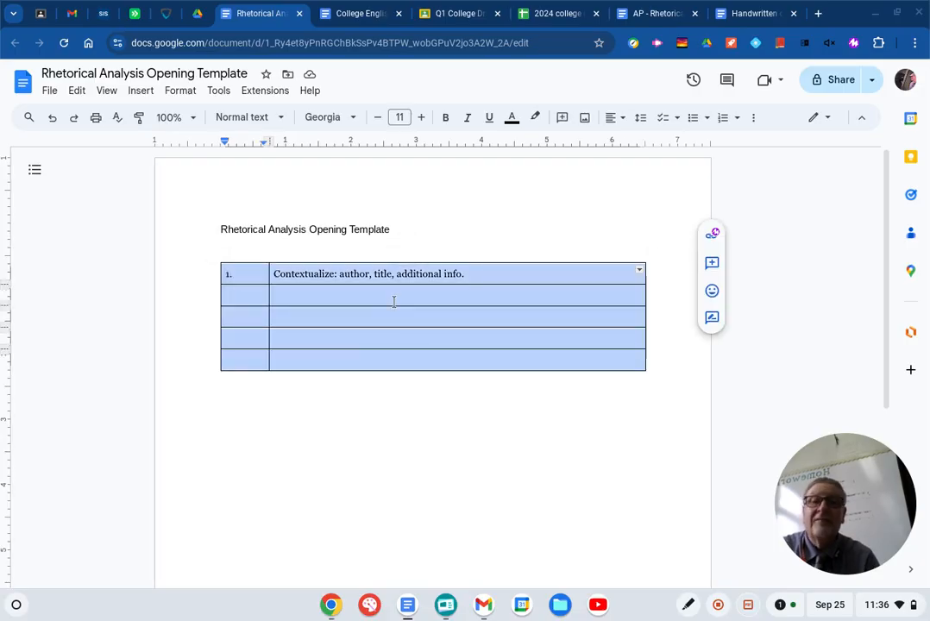
left_click(401, 116)
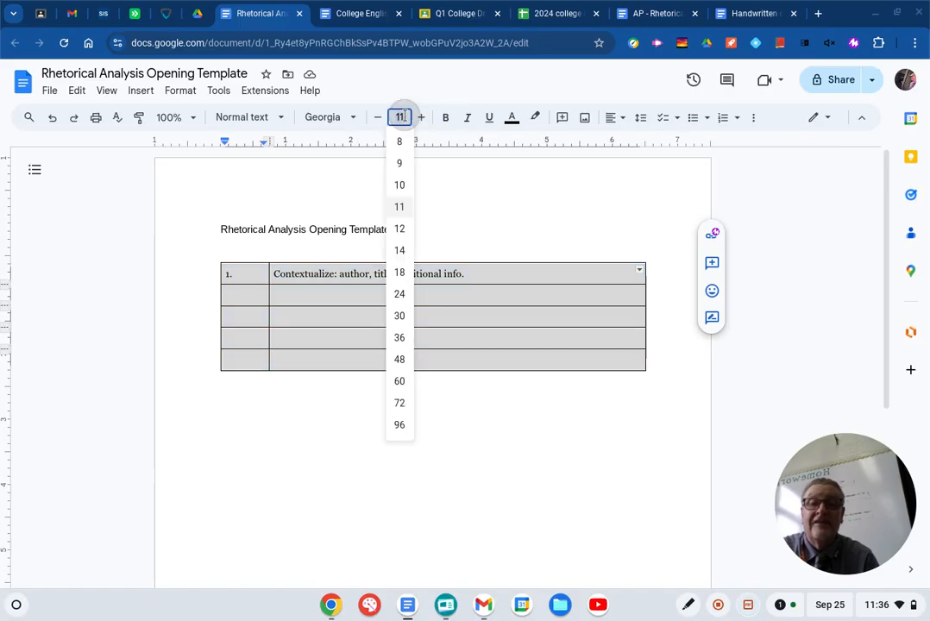
left_click(400, 294)
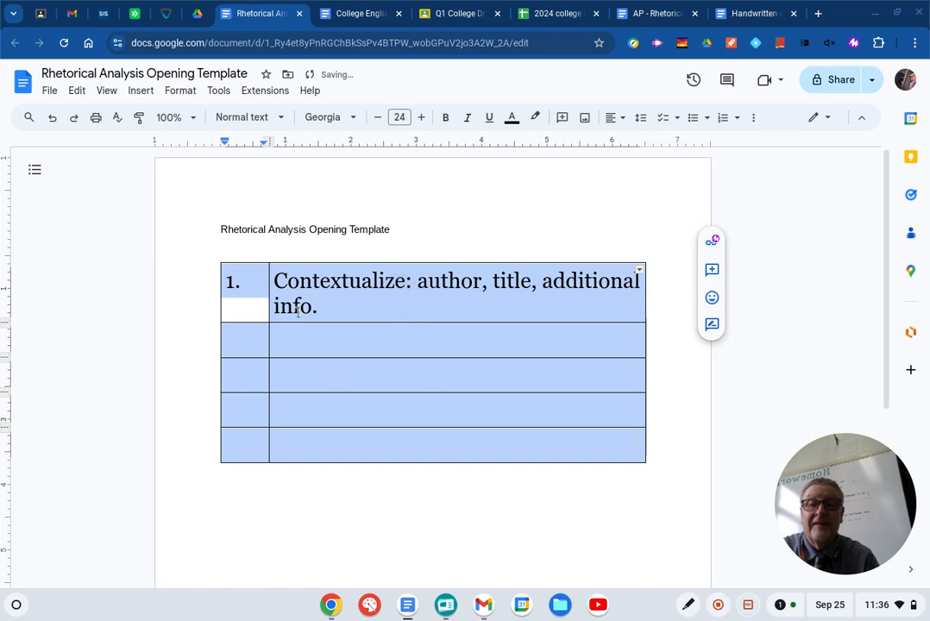
left_click(255, 337)
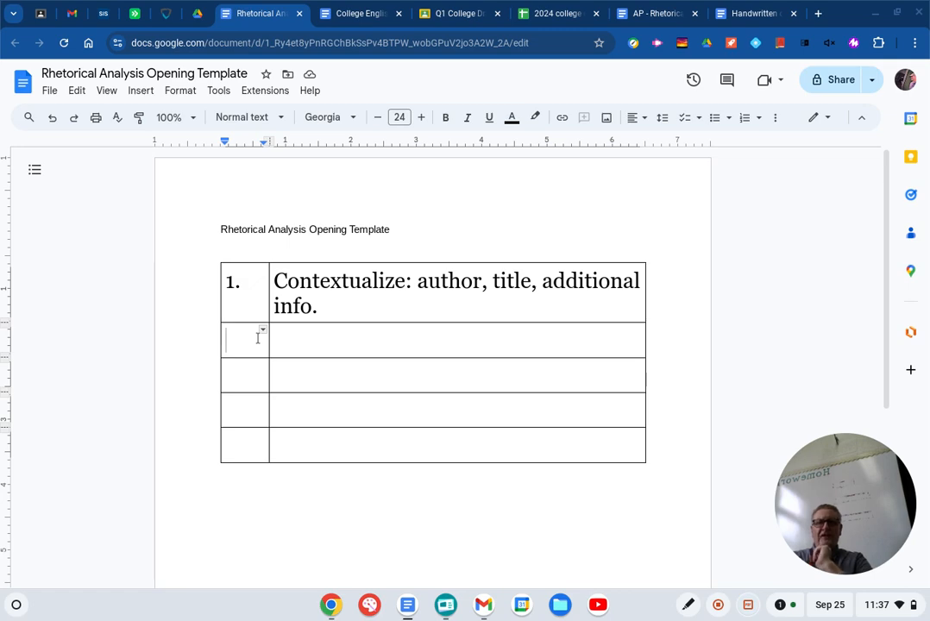
- Append "[T.A.G.]" after "additional info." in the first row's second cell
left_click(344, 303)
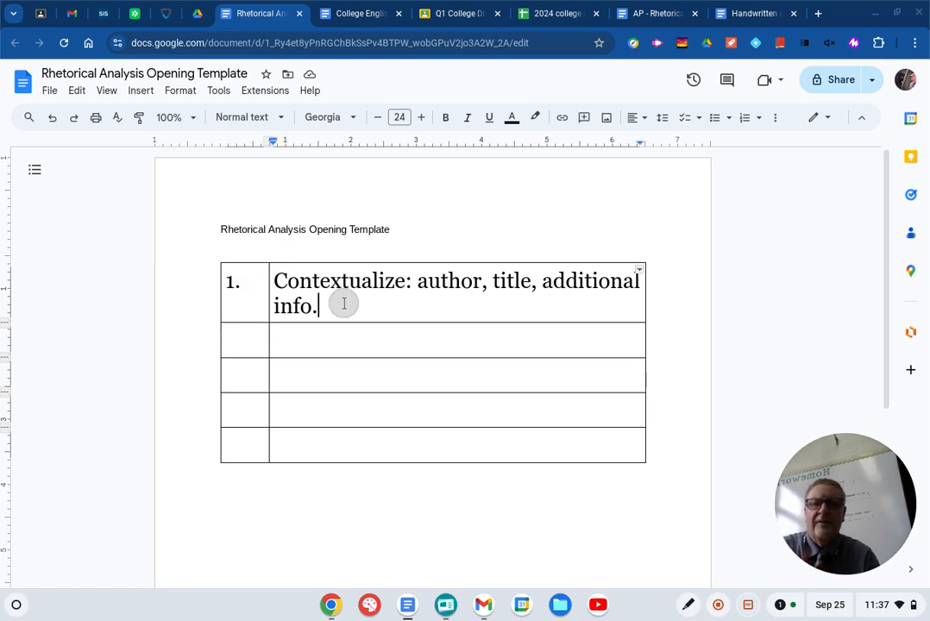
type("[")
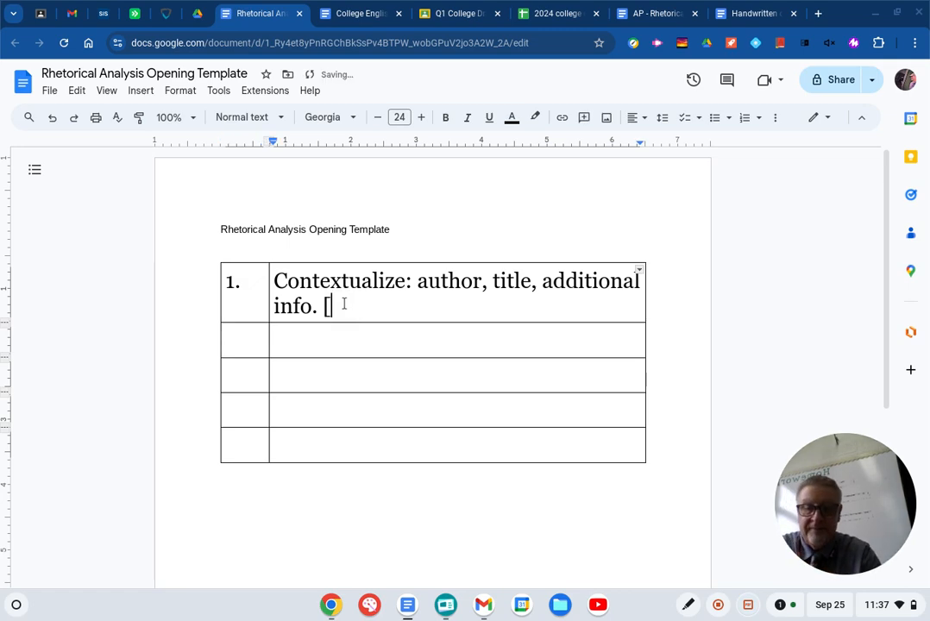
type("T.")
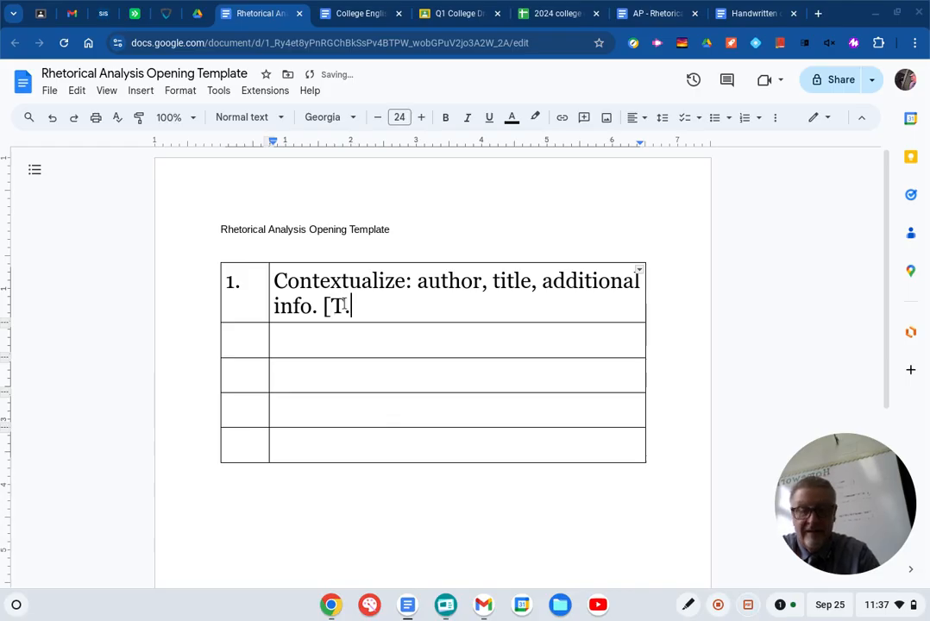
type("A.G.")
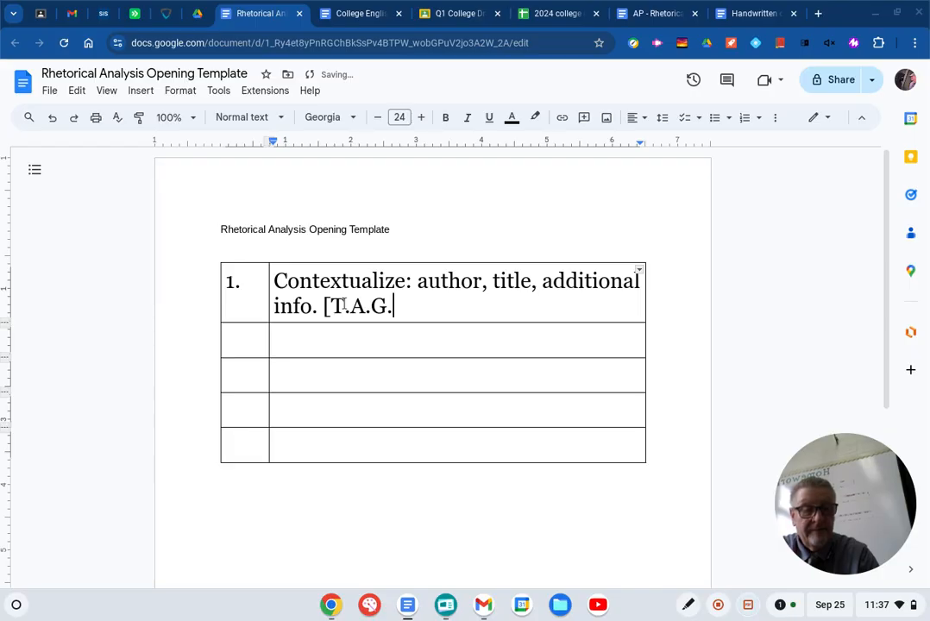
type("]")
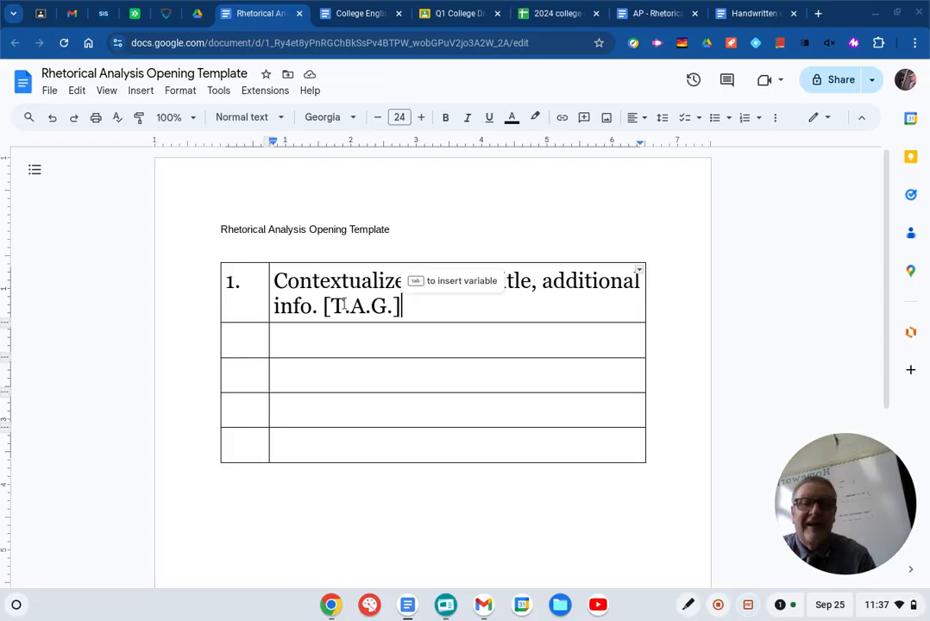
- Number the second row "2." and begin its second cell with "“Do” - "
left_click(232, 334)
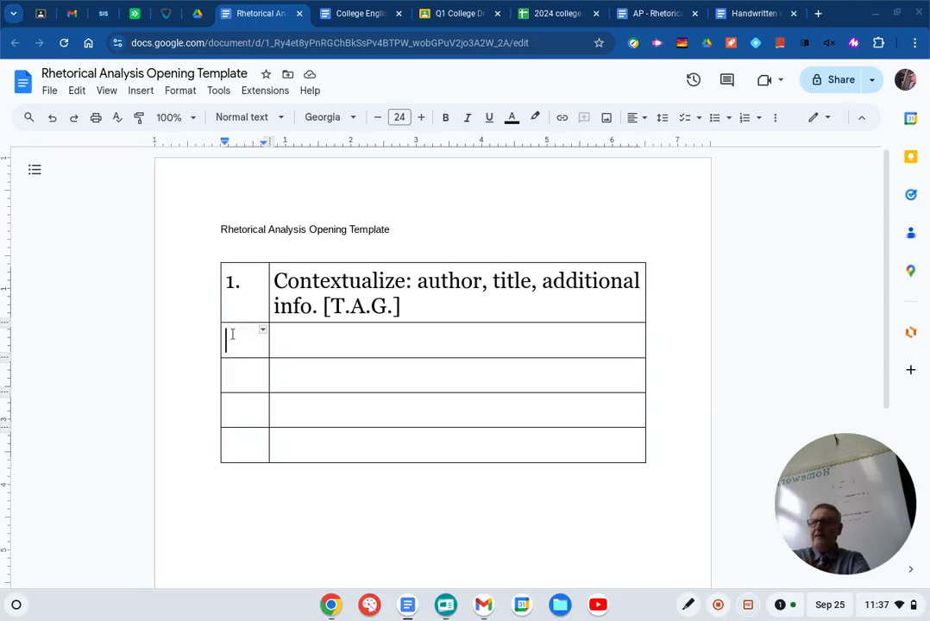
type("2.")
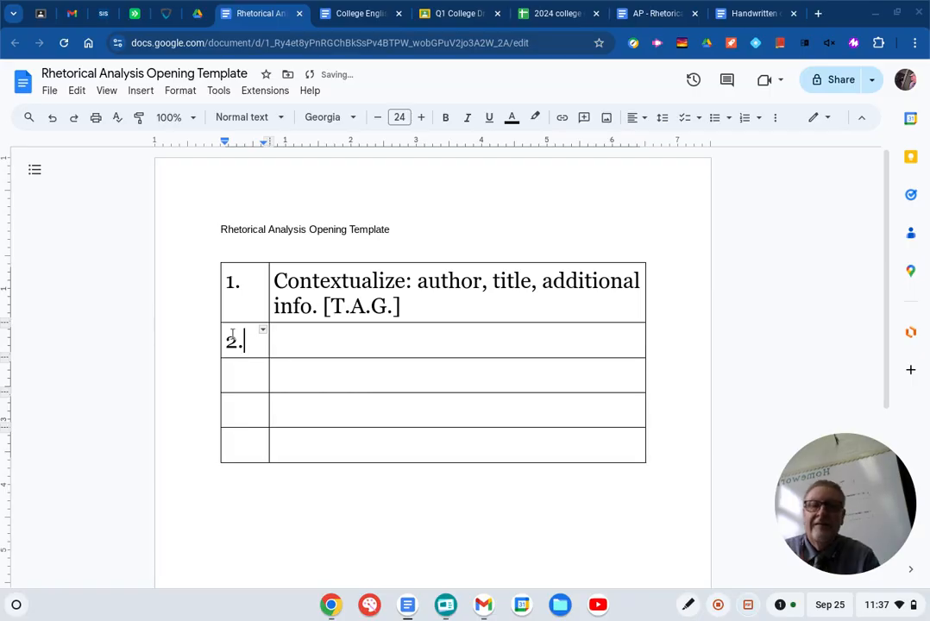
left_click(300, 347)
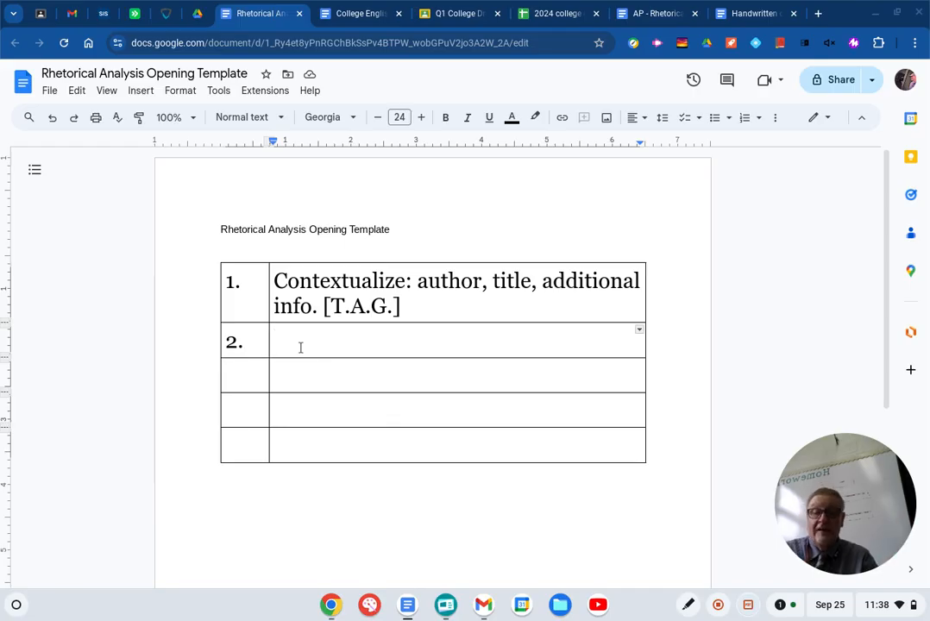
type("\"d")
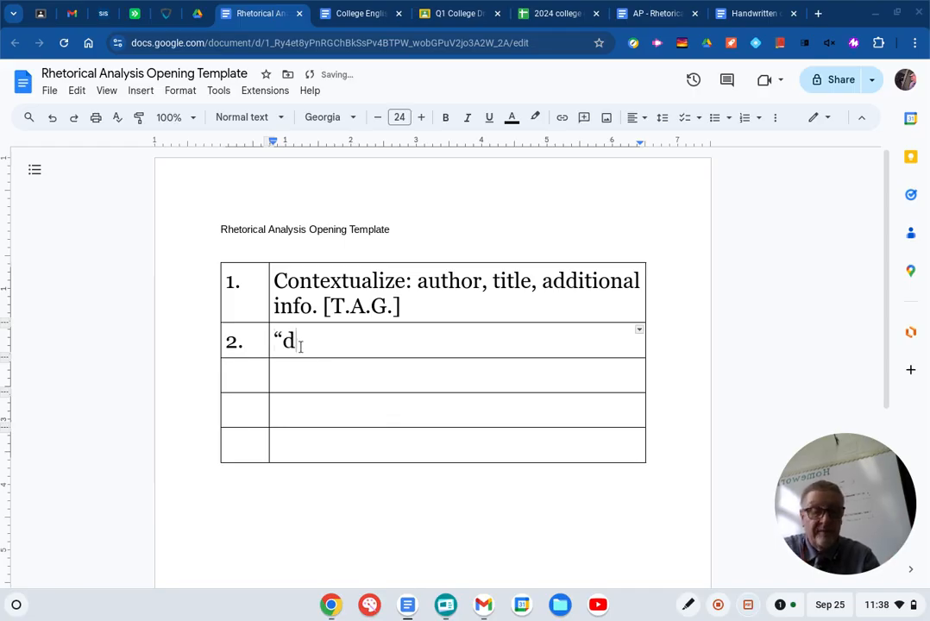
type("o\" ")
type("- m")
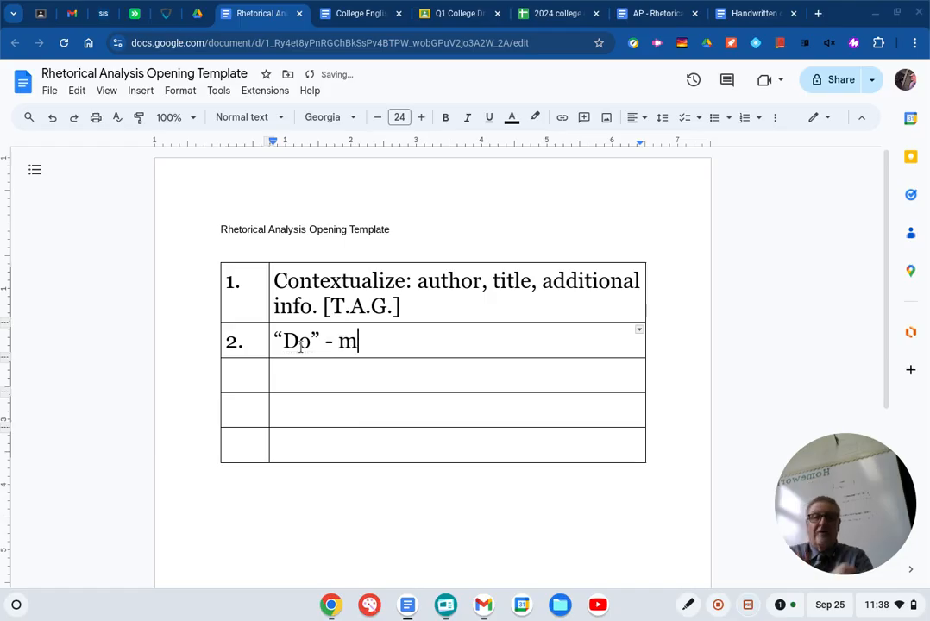
key("BackSpace")
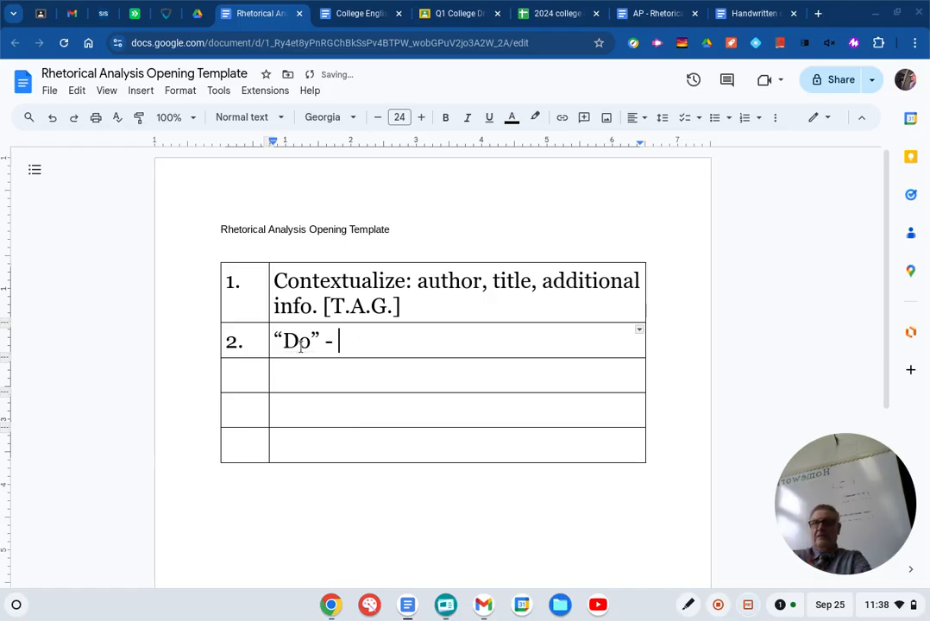